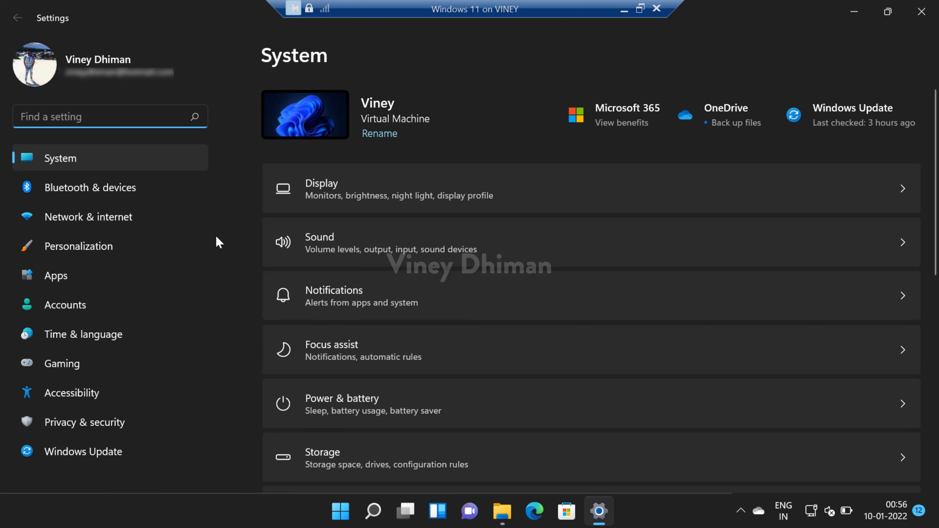
Open the Uninstall updates page from the Windows Update history on the virtual machine.
click(101, 456)
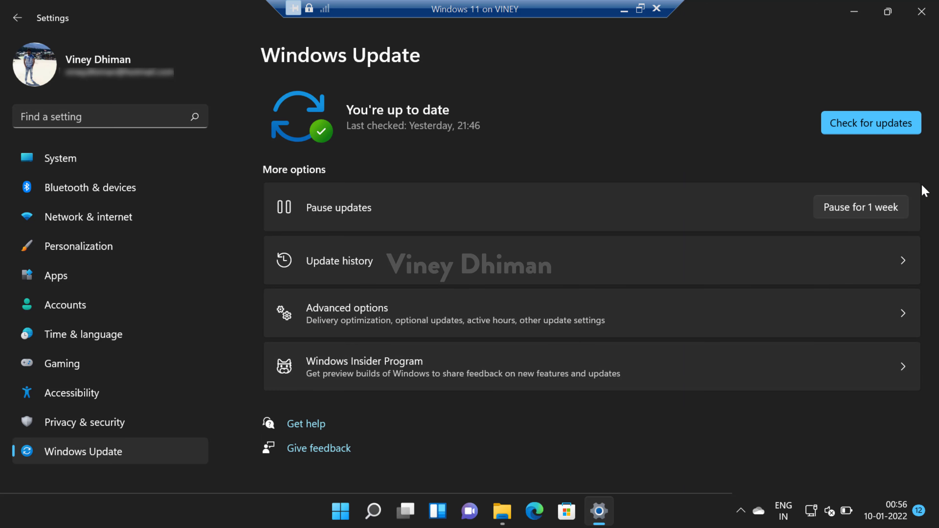
click(535, 263)
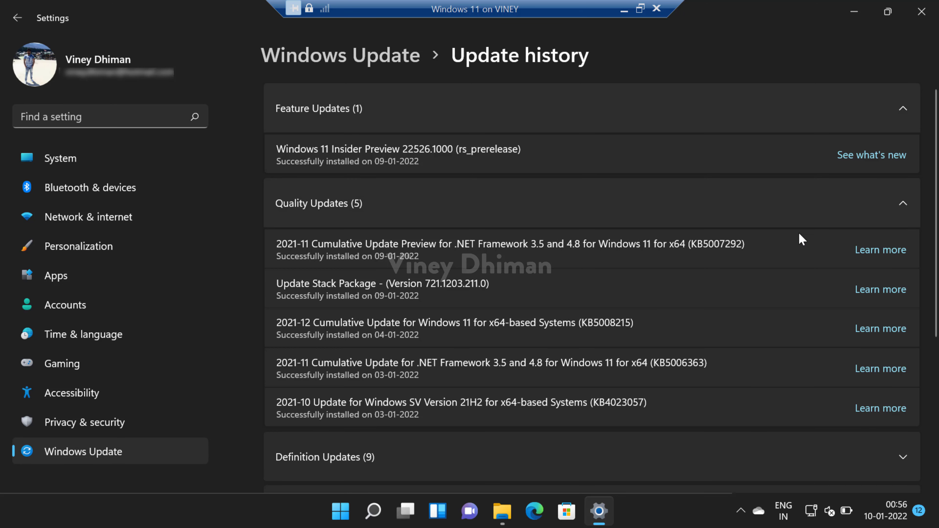
scroll(417, 407, down, 5)
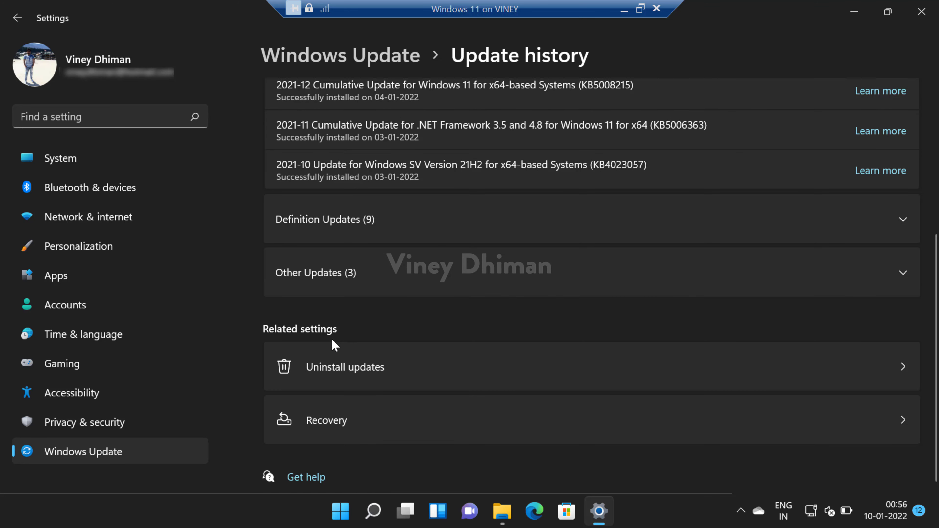
click(444, 377)
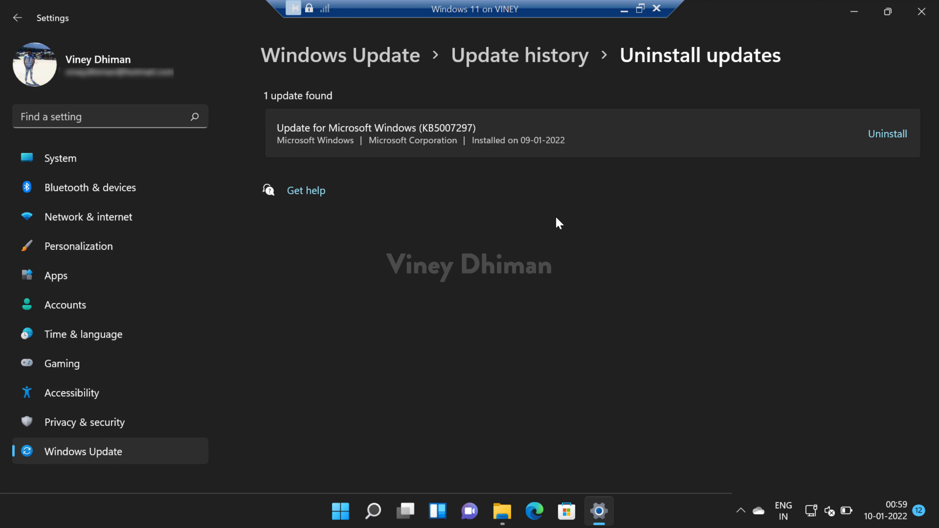
Switch to the host PC, open its installed updates list from Update history, and select Update for Microsoft Windows (KB5007292).
click(624, 9)
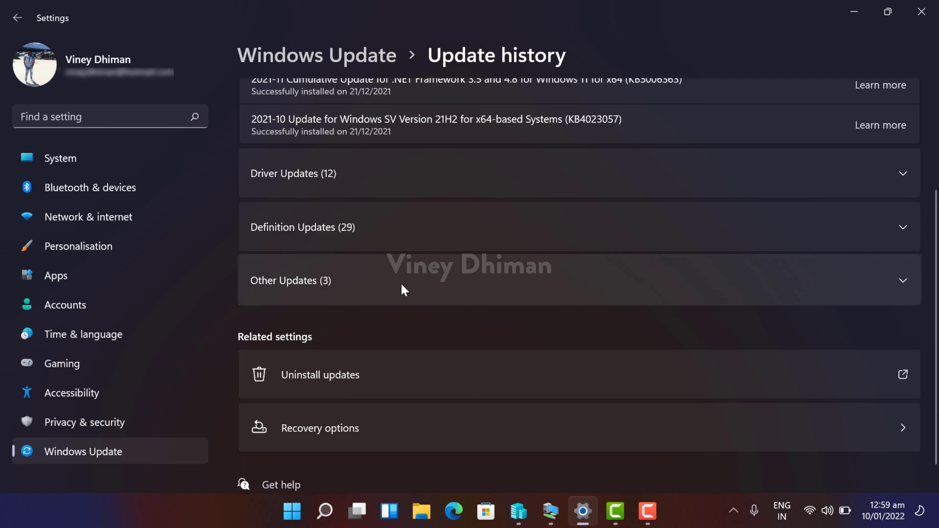
click(387, 387)
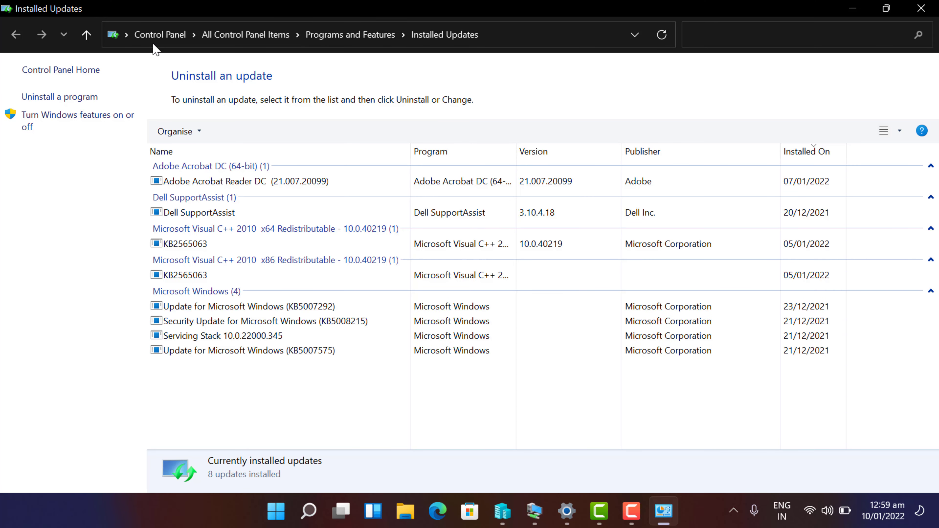
key(F9)
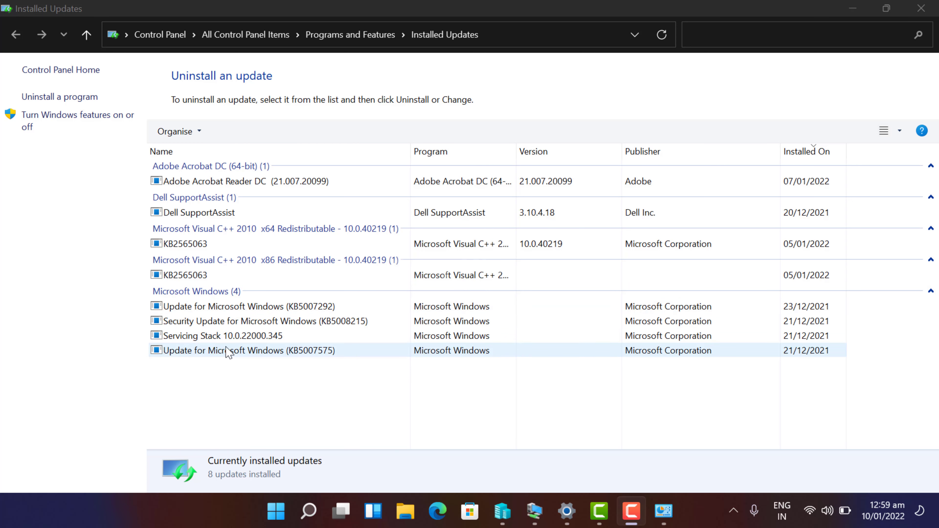
click(253, 310)
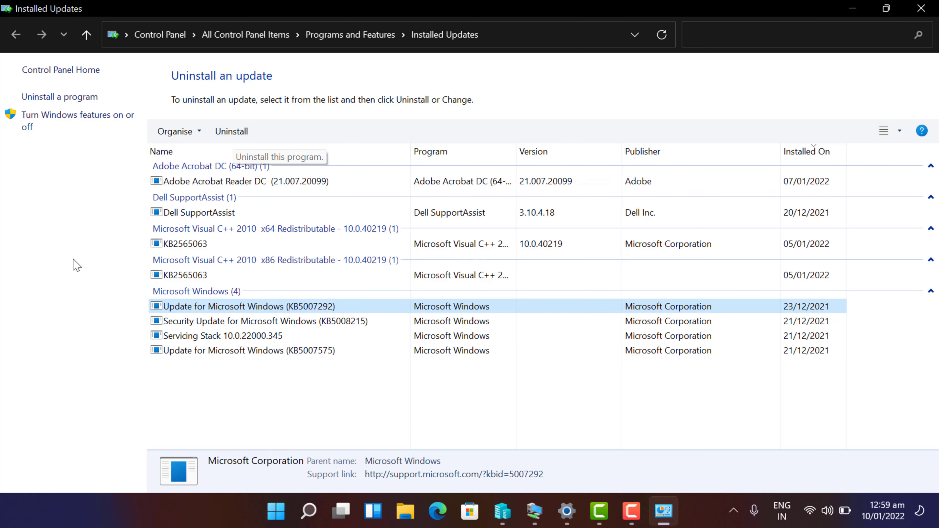
click(853, 9)
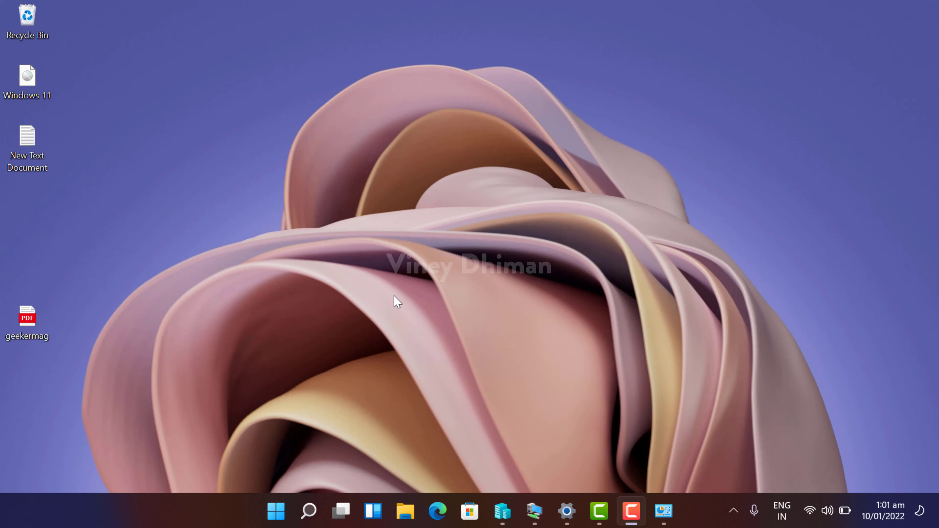
Search Windows for "control panel" and open the Control Panel app.
click(308, 517)
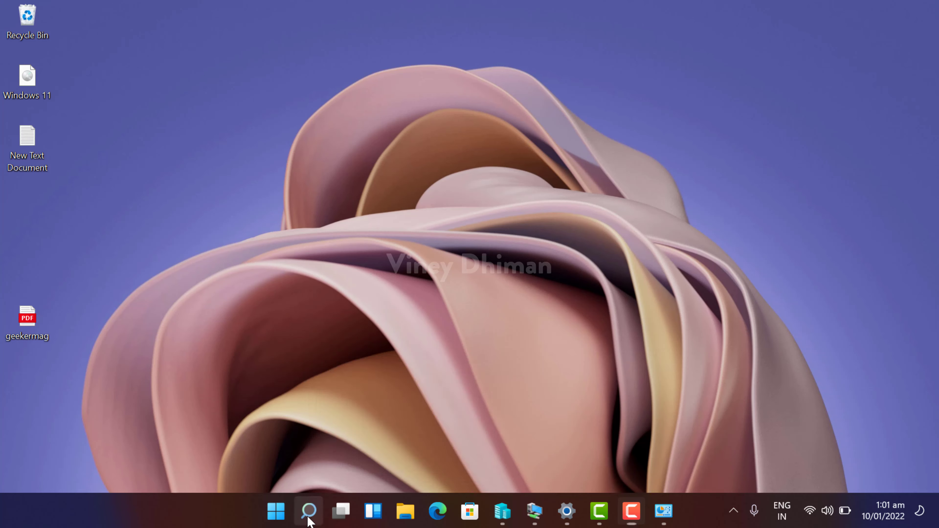
text(c)
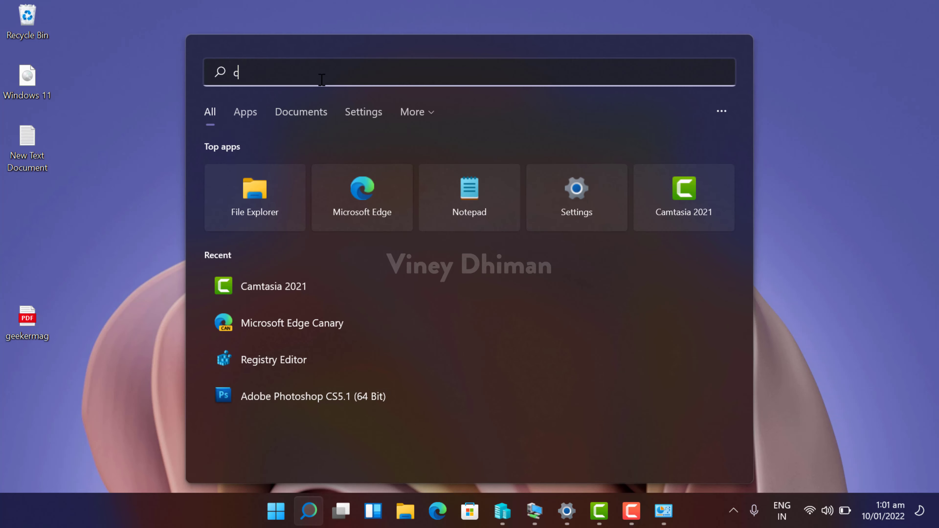
text(ontrol panel)
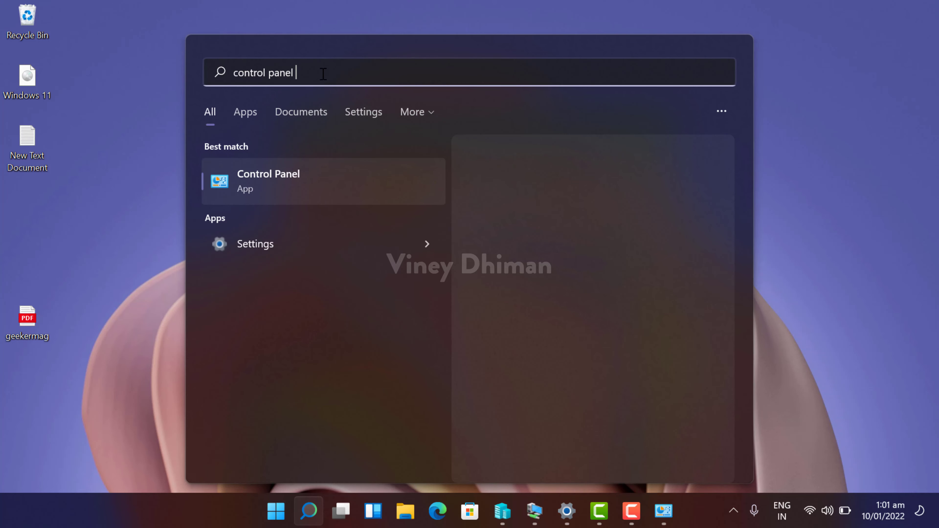
click(348, 189)
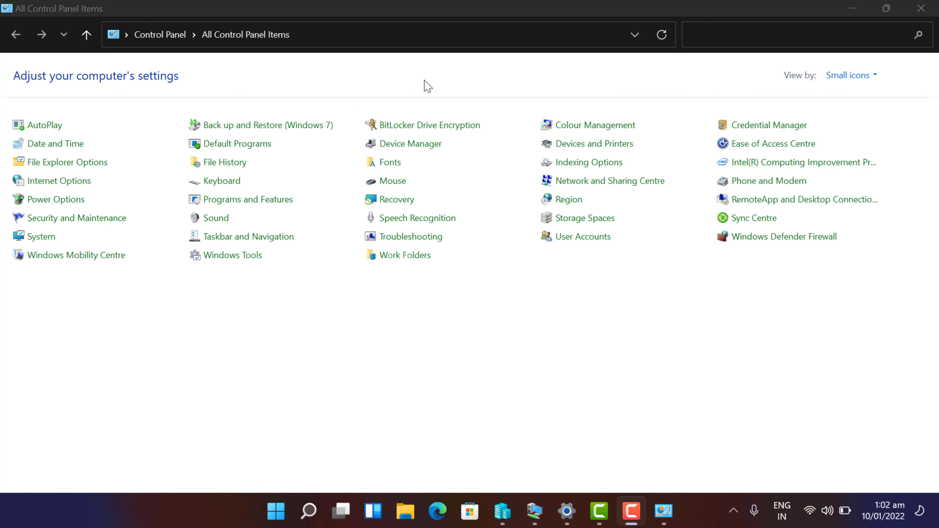
Show the installed updates under Programs and Features and select Update for Microsoft Windows (KB5007292), then minimize the window.
click(241, 200)
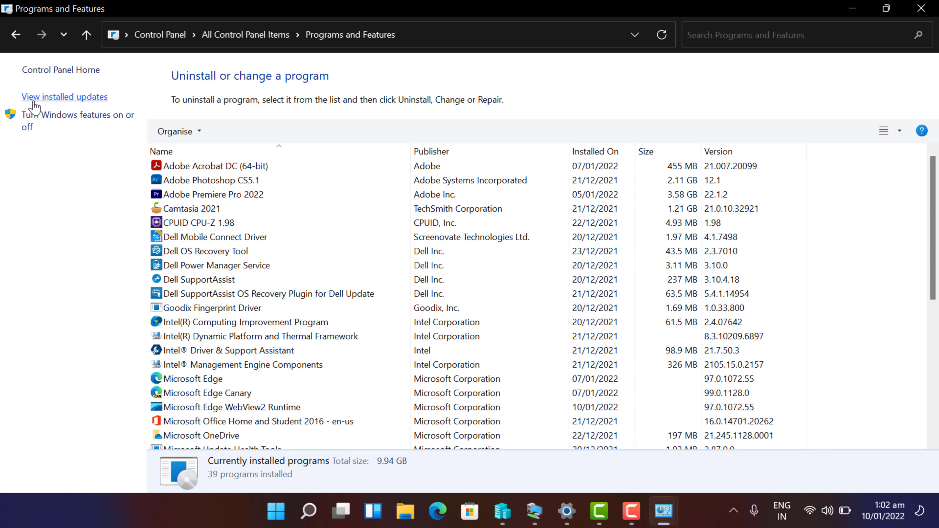
click(34, 101)
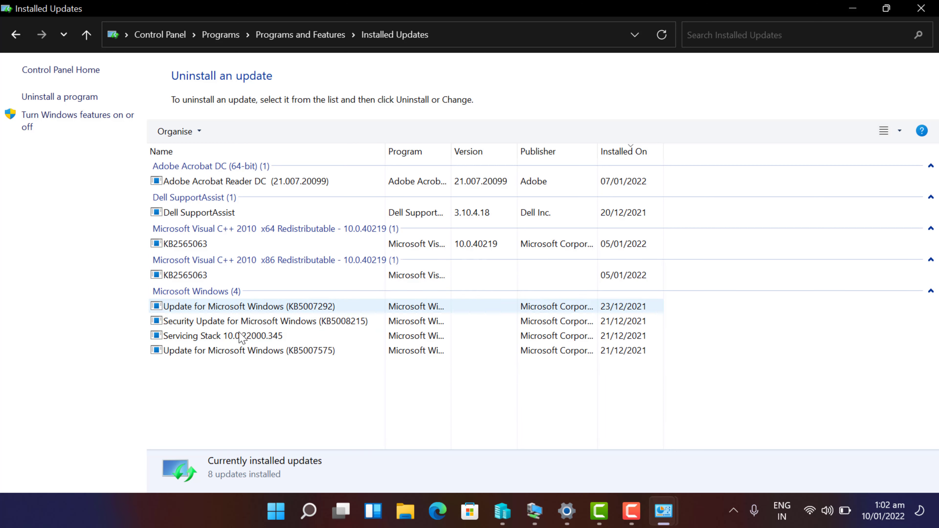
click(224, 312)
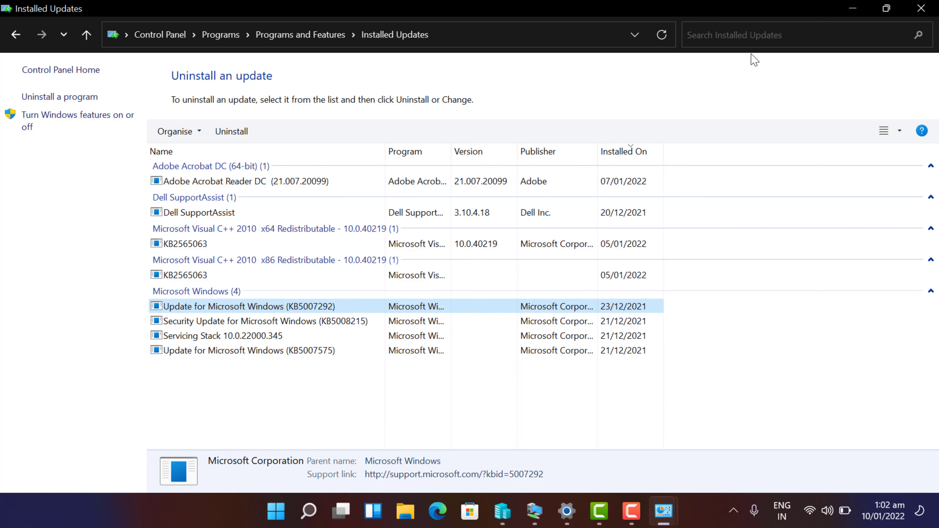
click(850, 13)
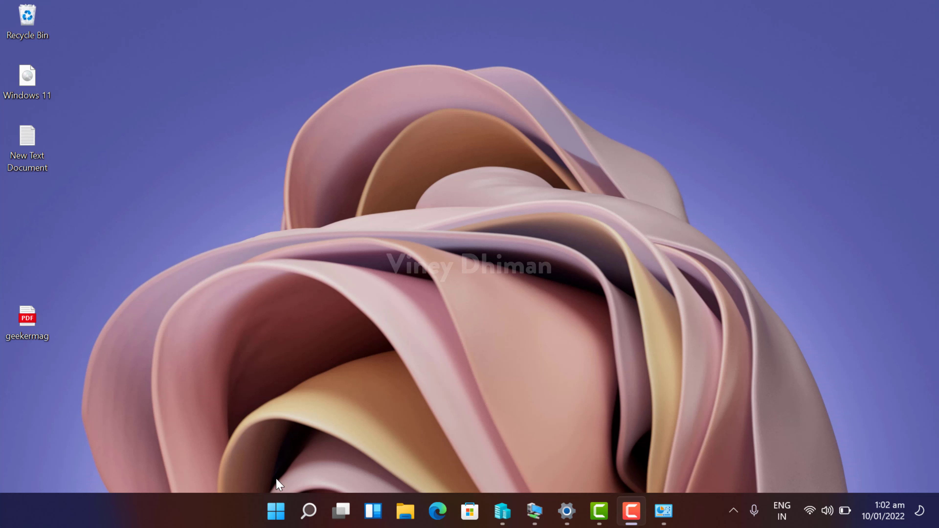
Launch Windows Terminal with administrator rights and open a Windows PowerShell session in it.
right_click(276, 511)
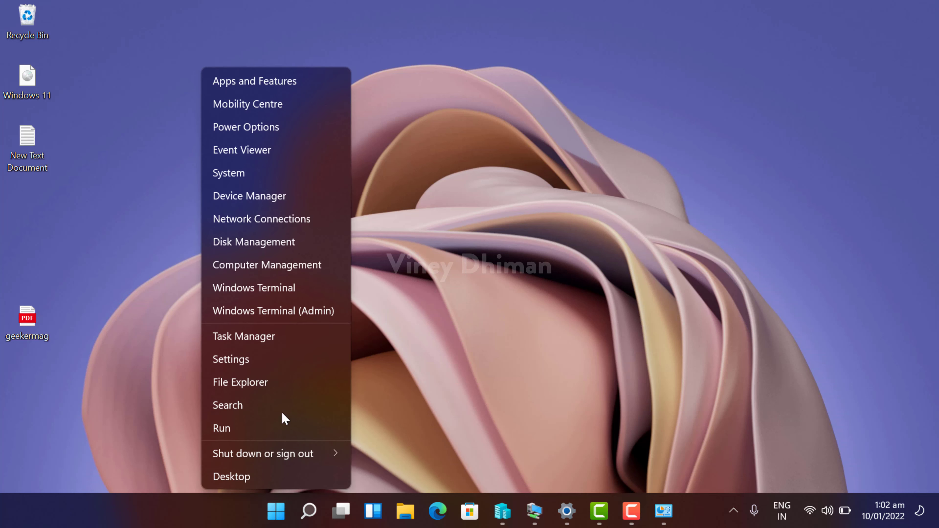
click(280, 315)
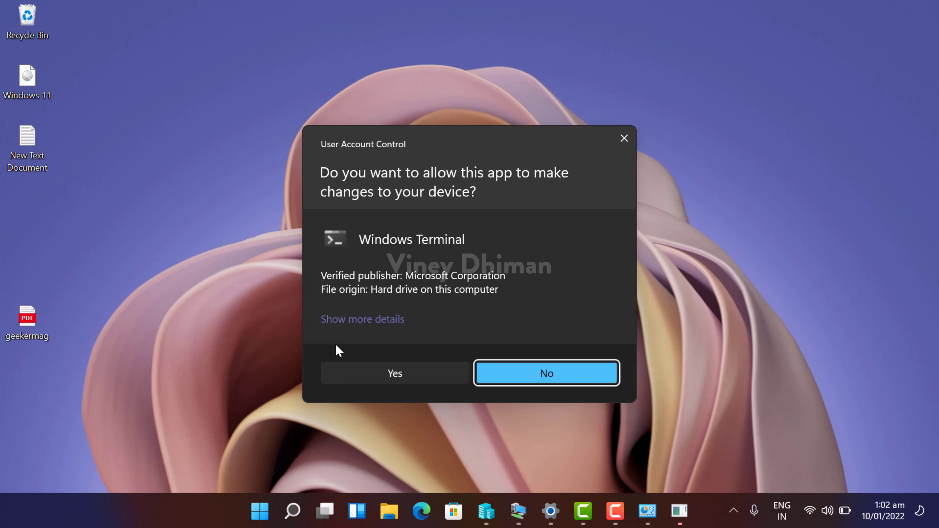
click(351, 365)
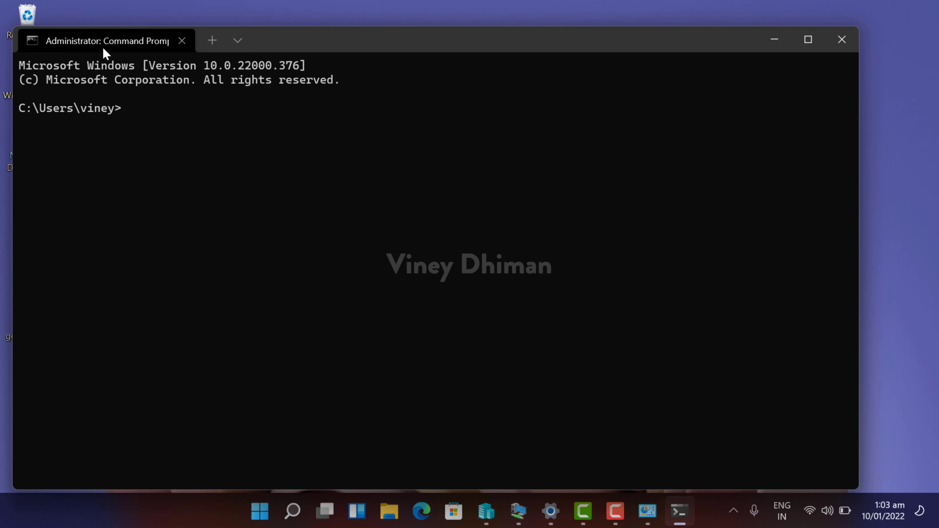
click(232, 45)
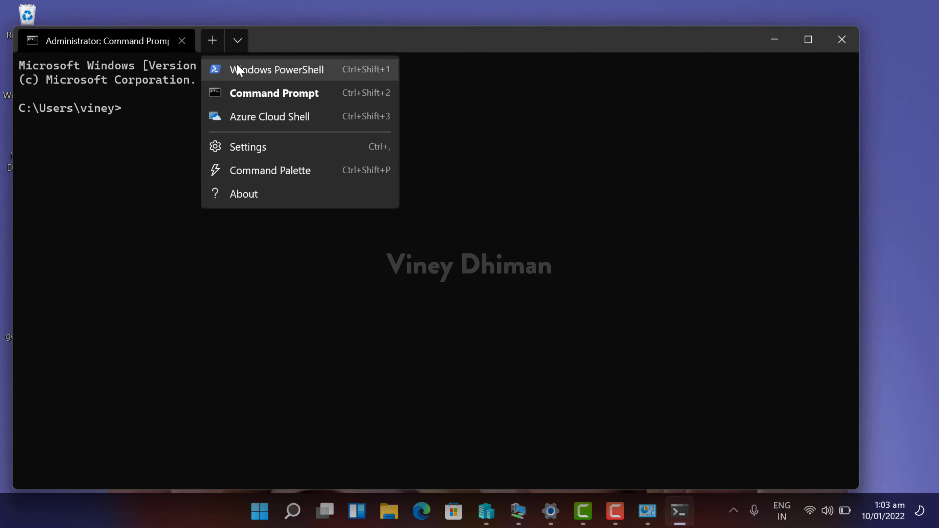
click(247, 74)
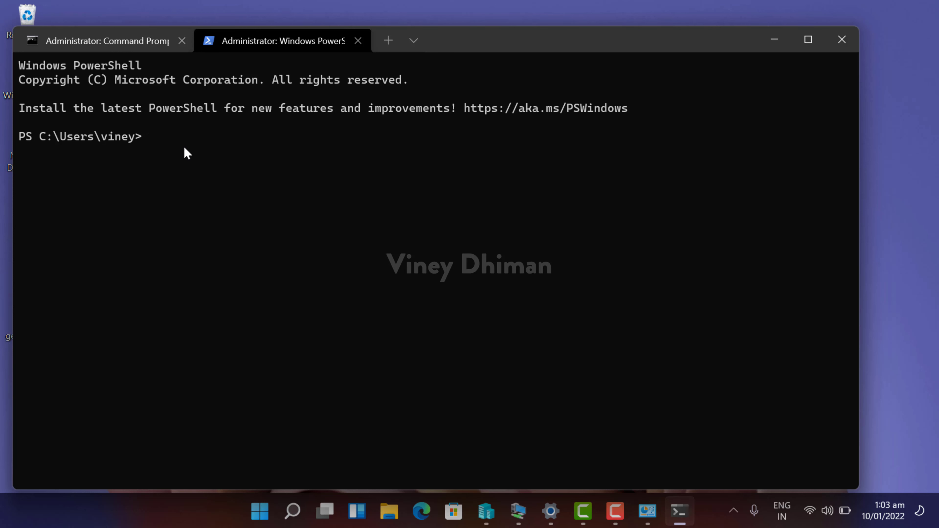
Enter the start of the update removal command, WUSA /uninstall /kb:, at the PowerShell prompt.
text(WUSA /Un)
key(BackSpace)
key(BackSpace)
text(uninstall )
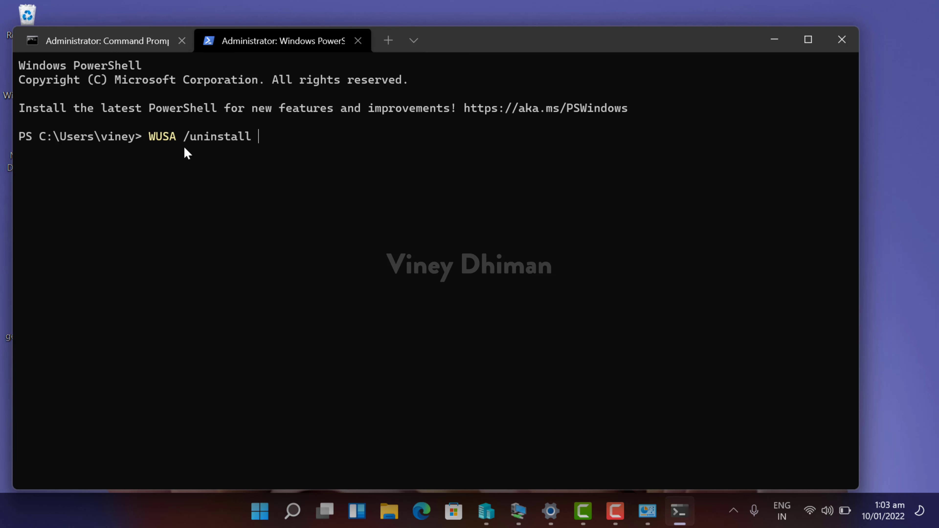
text(/kb:)
Look up the .NET Framework Cumulative Update Preview's KB number in Update history, complete the PowerShell command with 5007292, and run it.
click(550, 510)
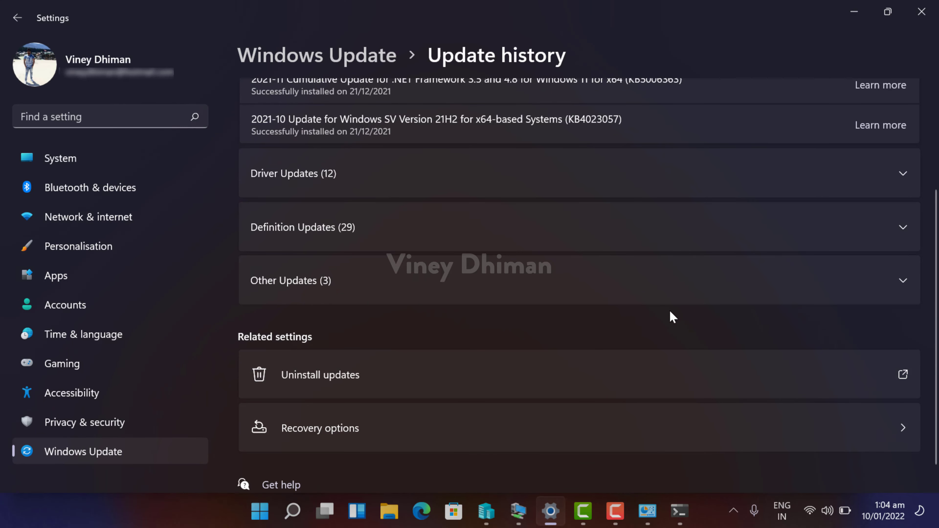
scroll(672, 175, up, 4)
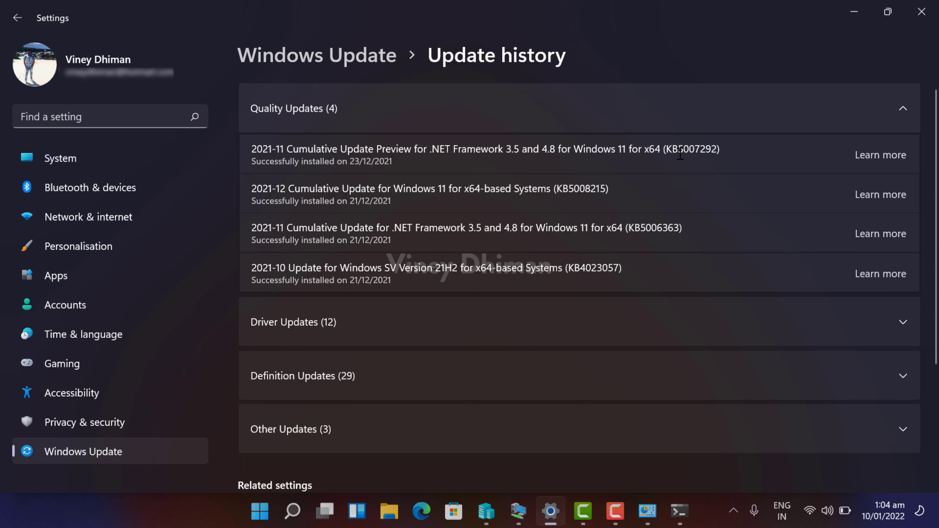
drag(678, 154, 717, 154)
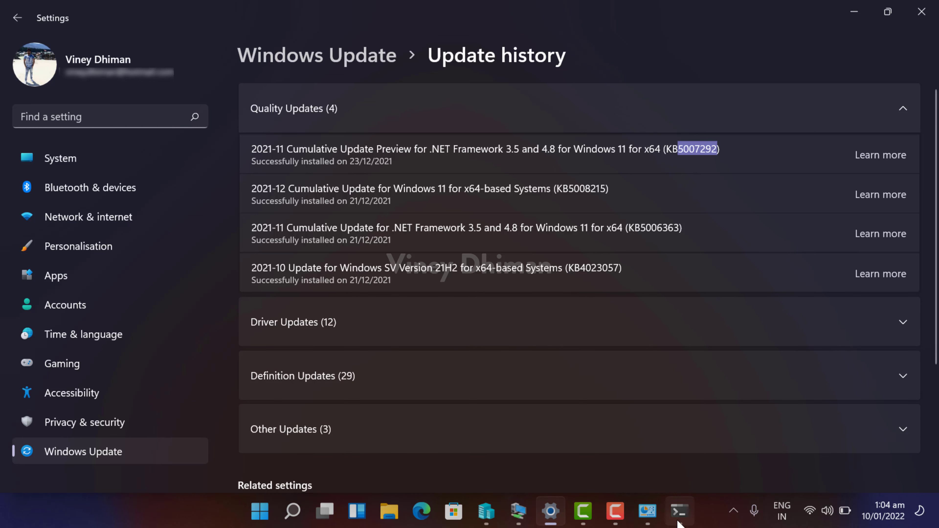
click(680, 510)
text(500)
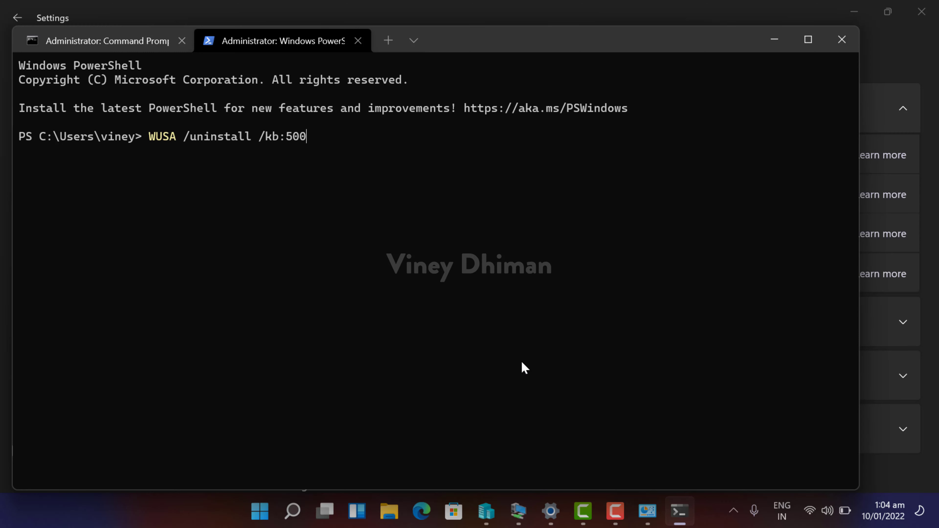
text(7292)
key(Return)
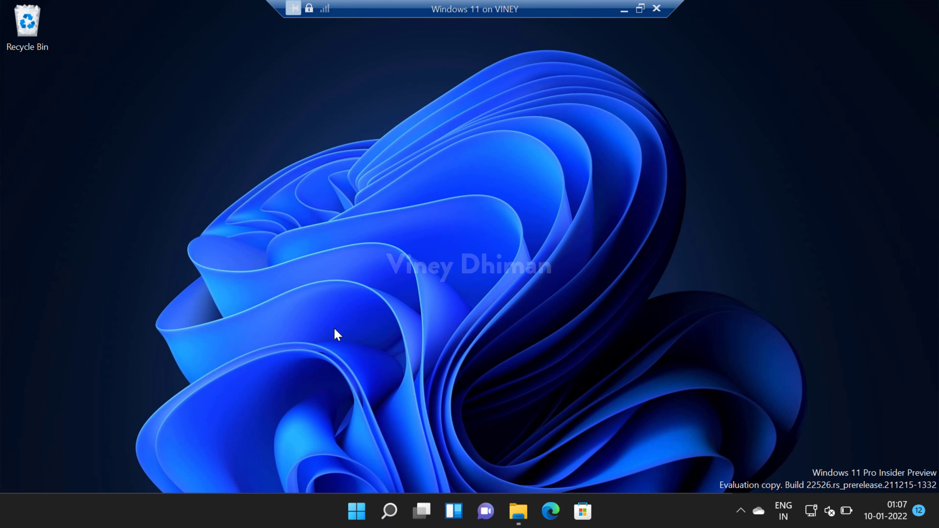
Open the virtual machine's Recovery settings and restart it into Advanced startup.
right_click(356, 510)
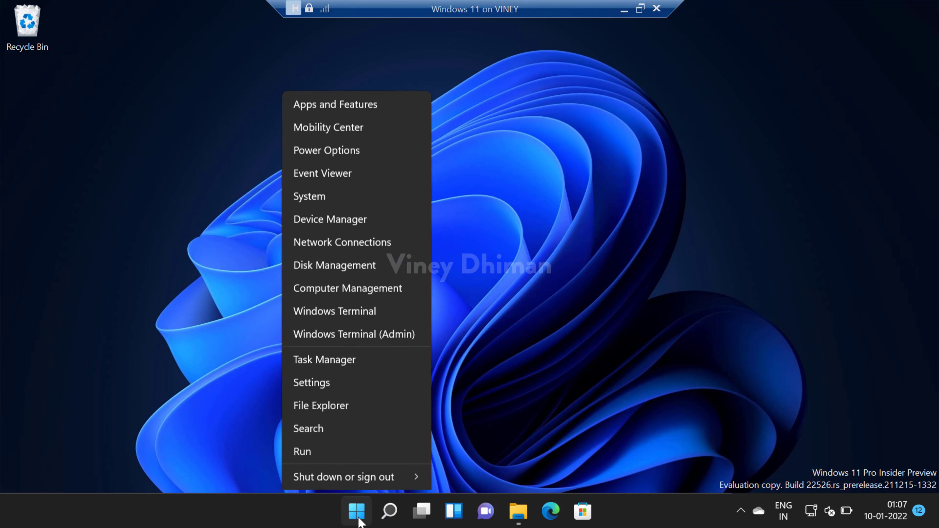
click(351, 367)
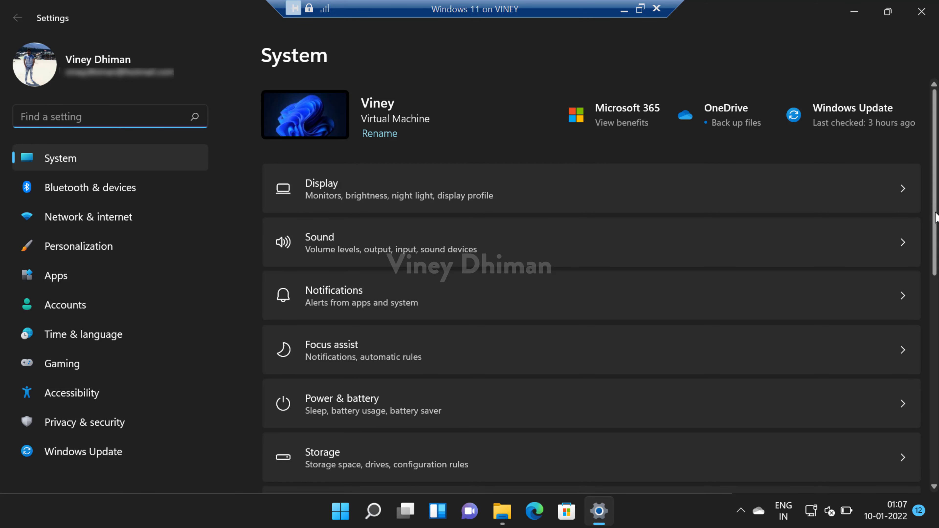
scroll(934, 307, down, 2)
scroll(935, 307, down, 8)
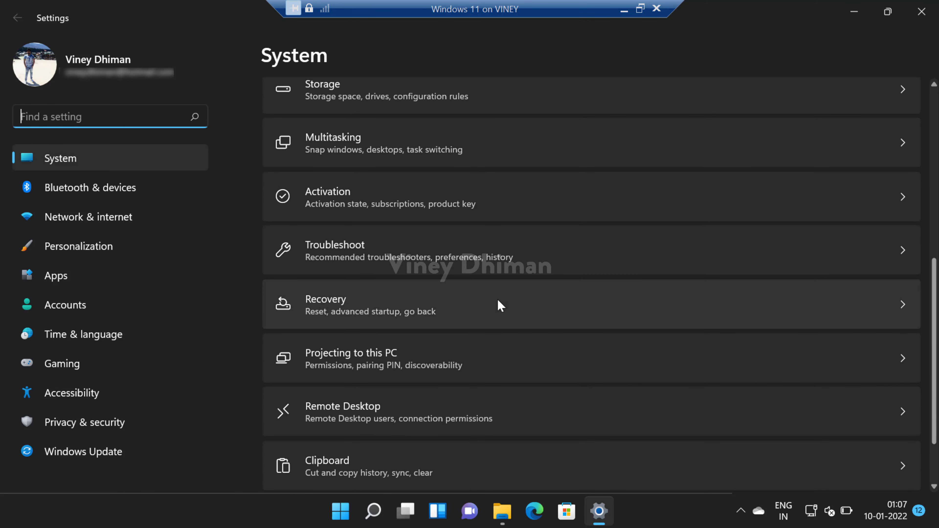
click(494, 305)
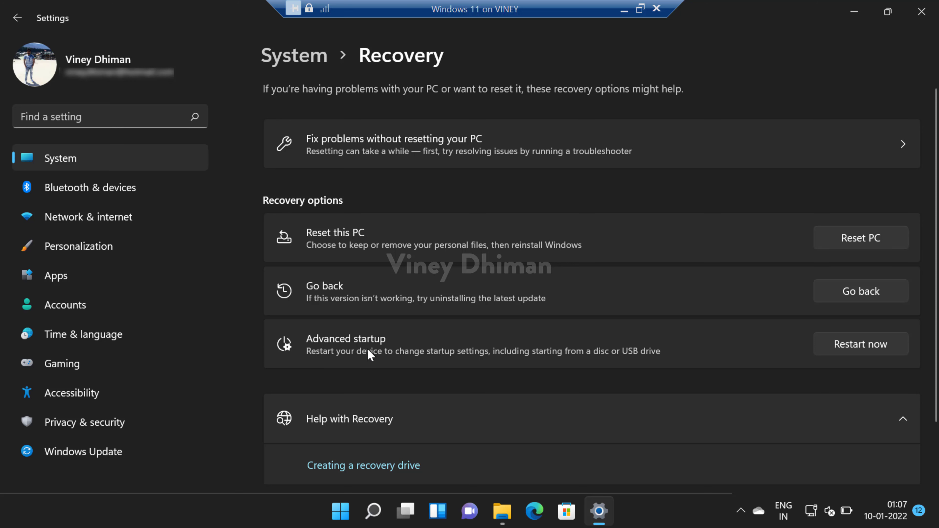
click(857, 349)
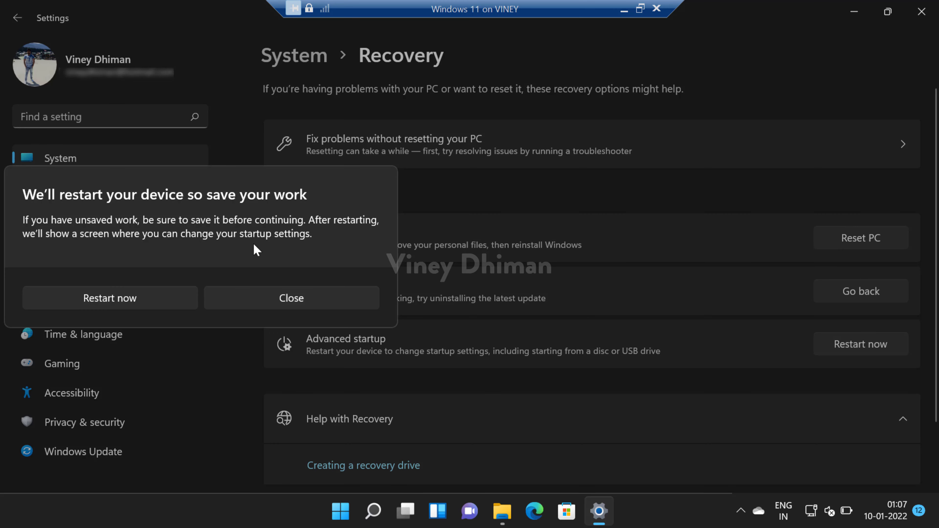
click(137, 302)
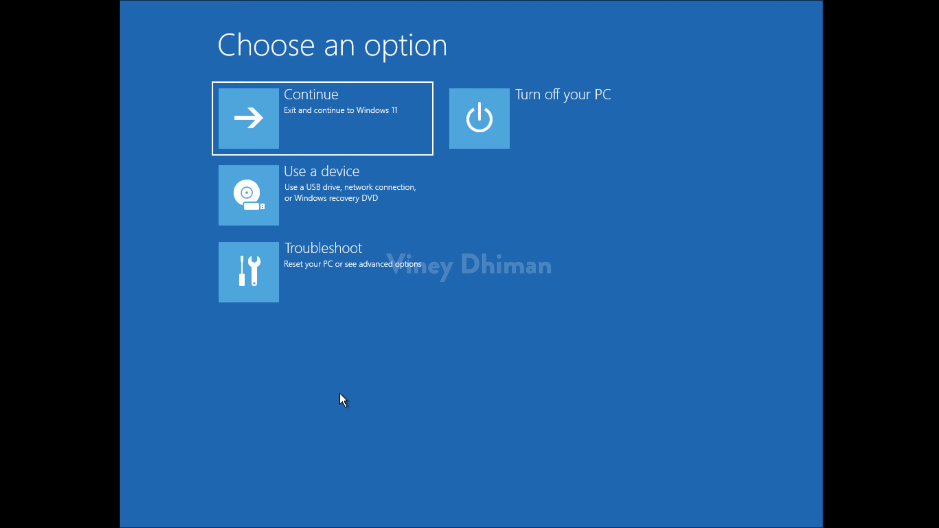
Open Uninstall Updates in the advanced troubleshooting options and choose to uninstall the latest quality update.
click(318, 289)
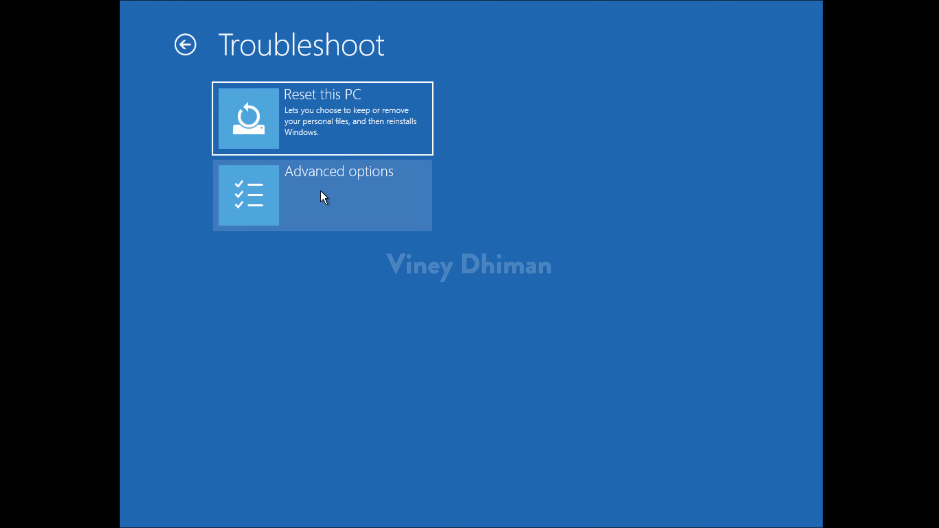
click(324, 204)
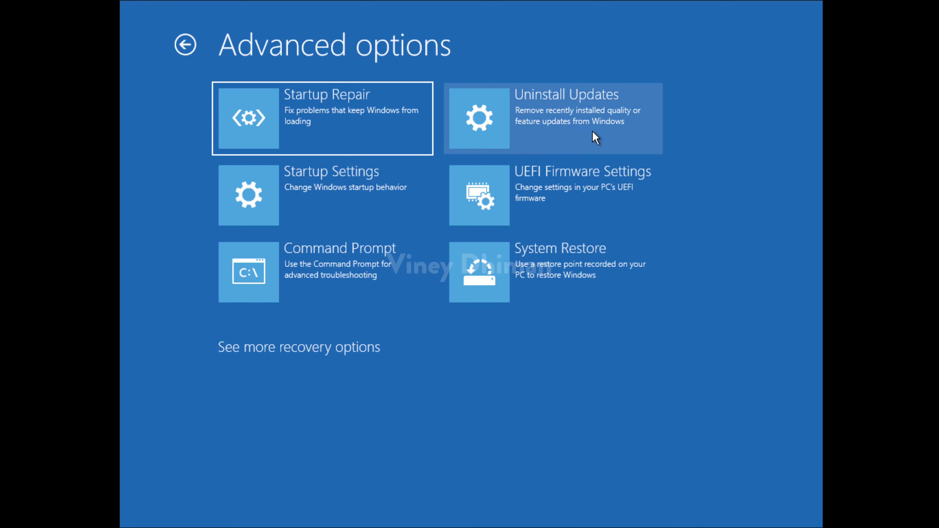
click(574, 139)
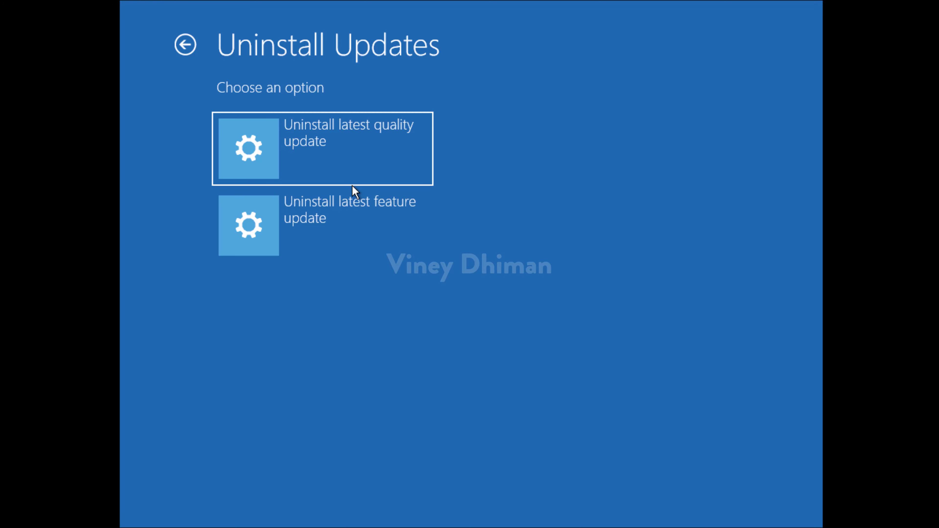
click(349, 171)
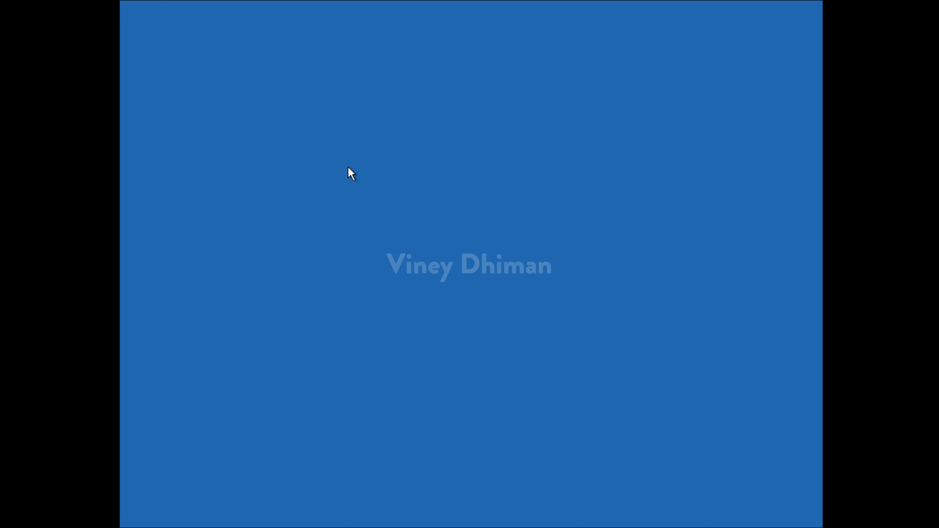